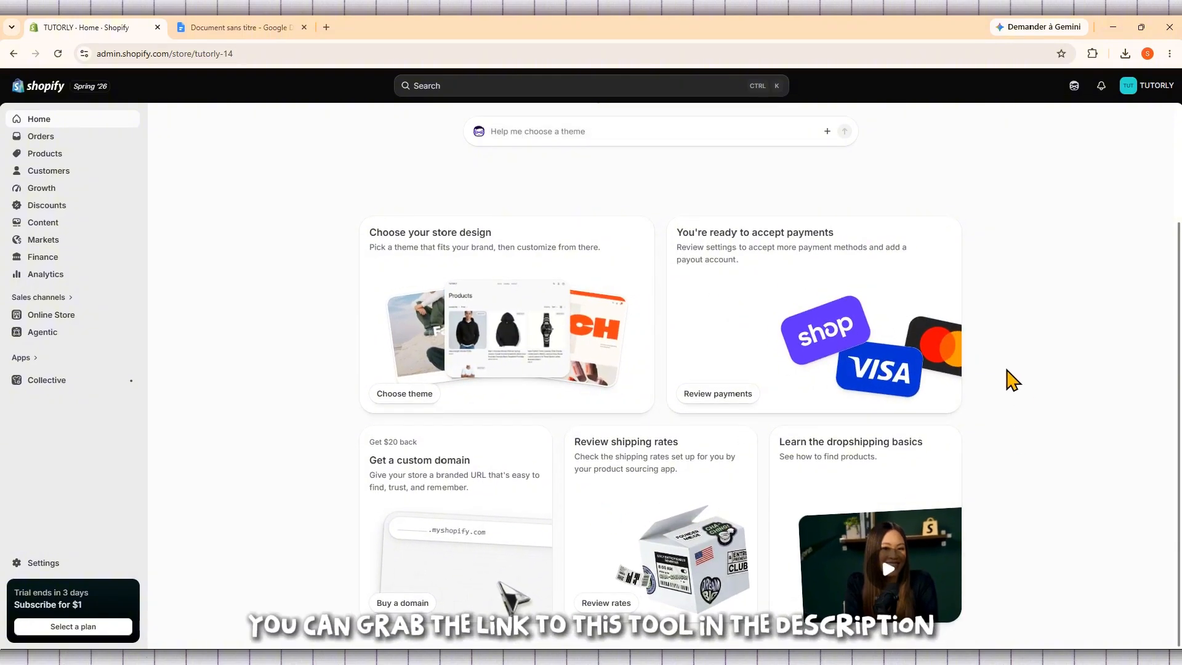
- Start adding a new product to the store's product list
scroll(1009, 381, "up", 3)
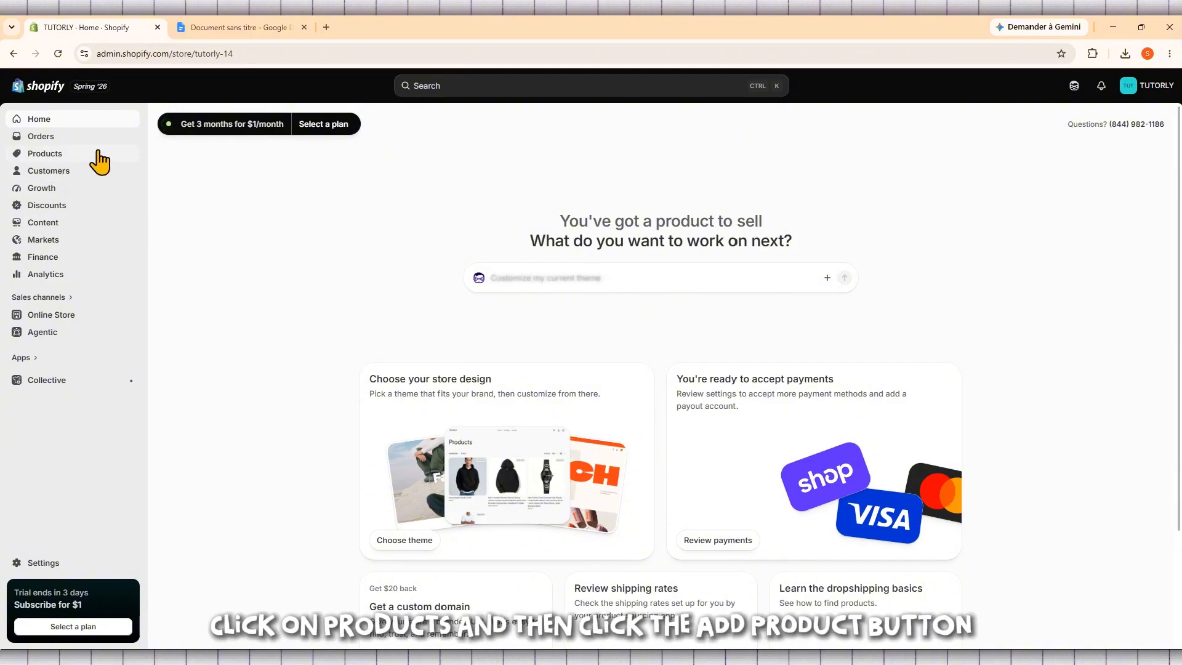
left_click(59, 154)
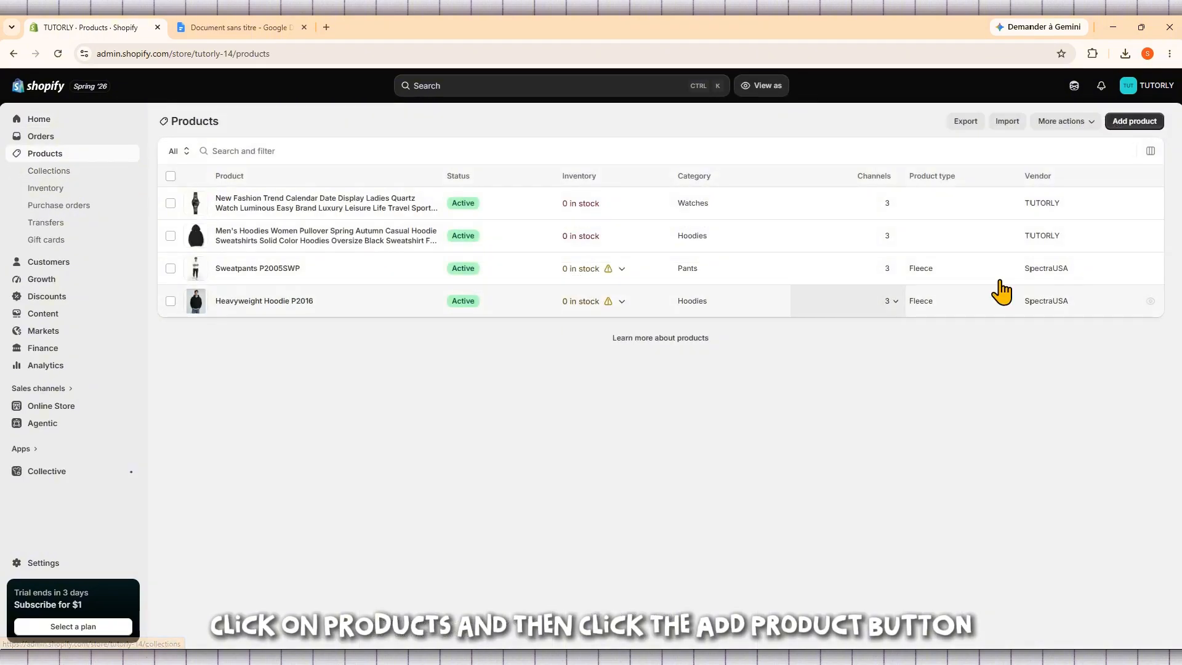
left_click(1135, 122)
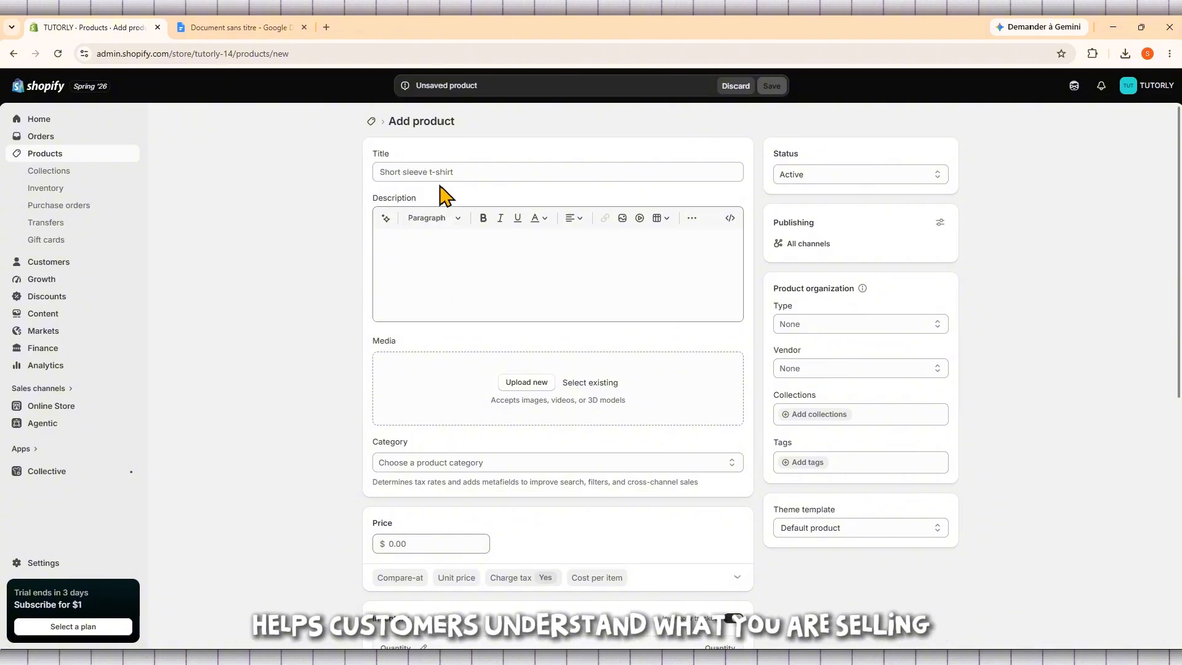
- Title the product 'Scented Candle “Lavender” with 100% Natural Soy Wax'
left_click(383, 170)
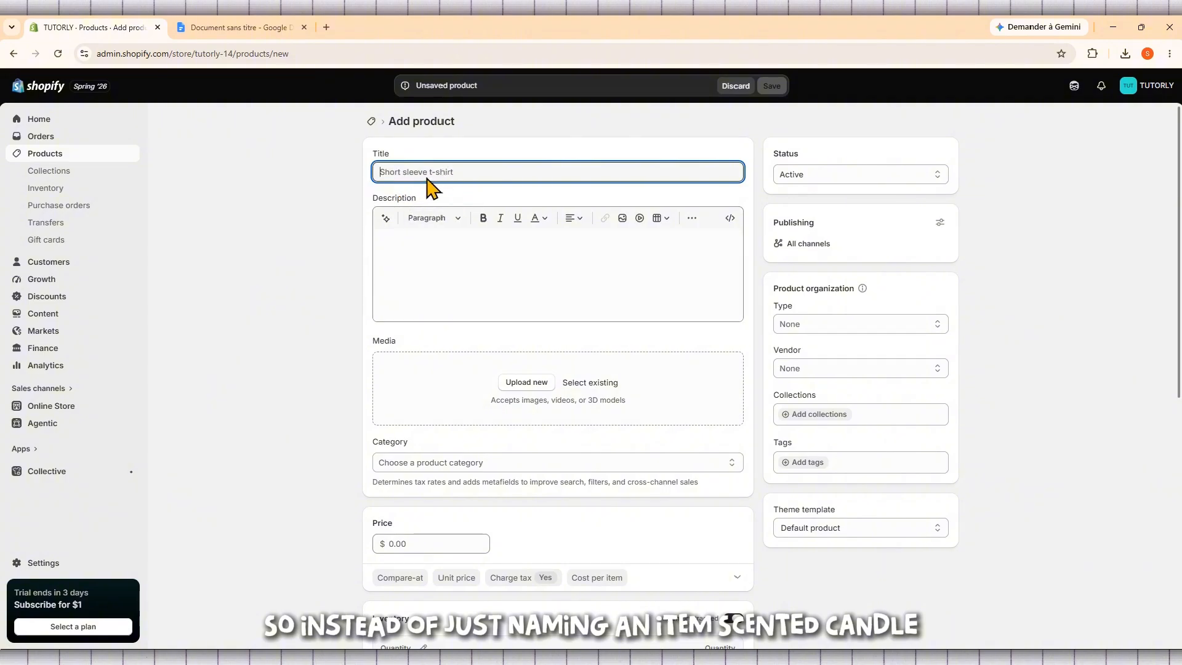
type("Scented Candle \"Lavender\" with 100% Natural Soy Wax")
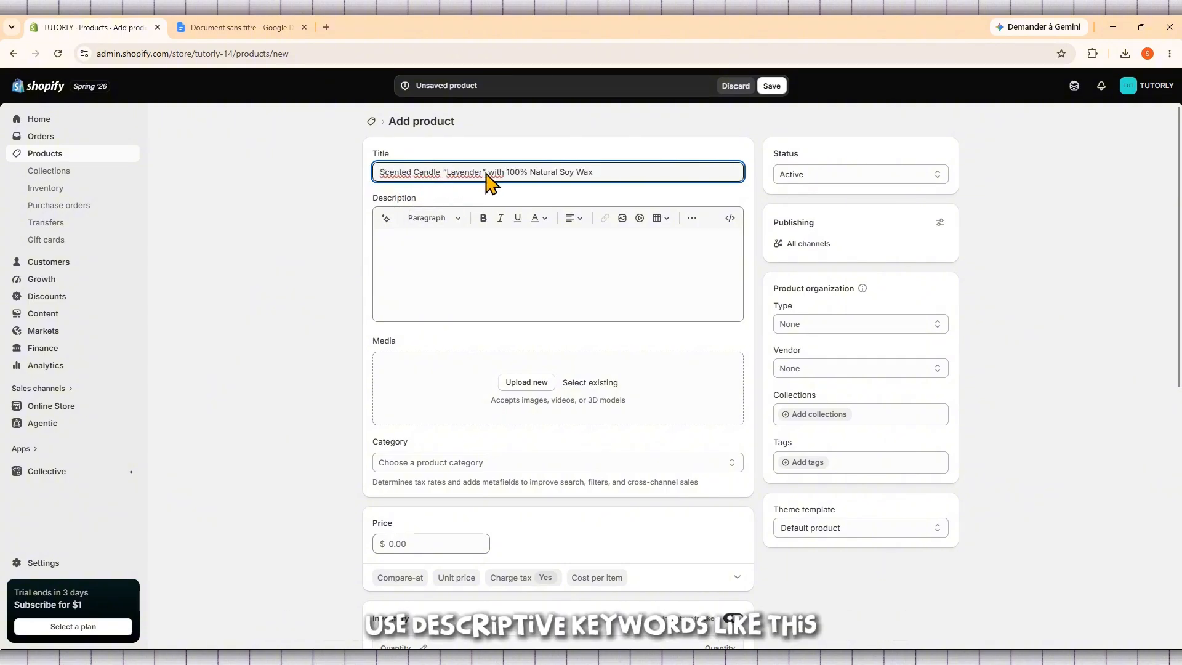
left_click_drag(601, 173, 305, 204)
left_click(305, 198)
triple_click(497, 176)
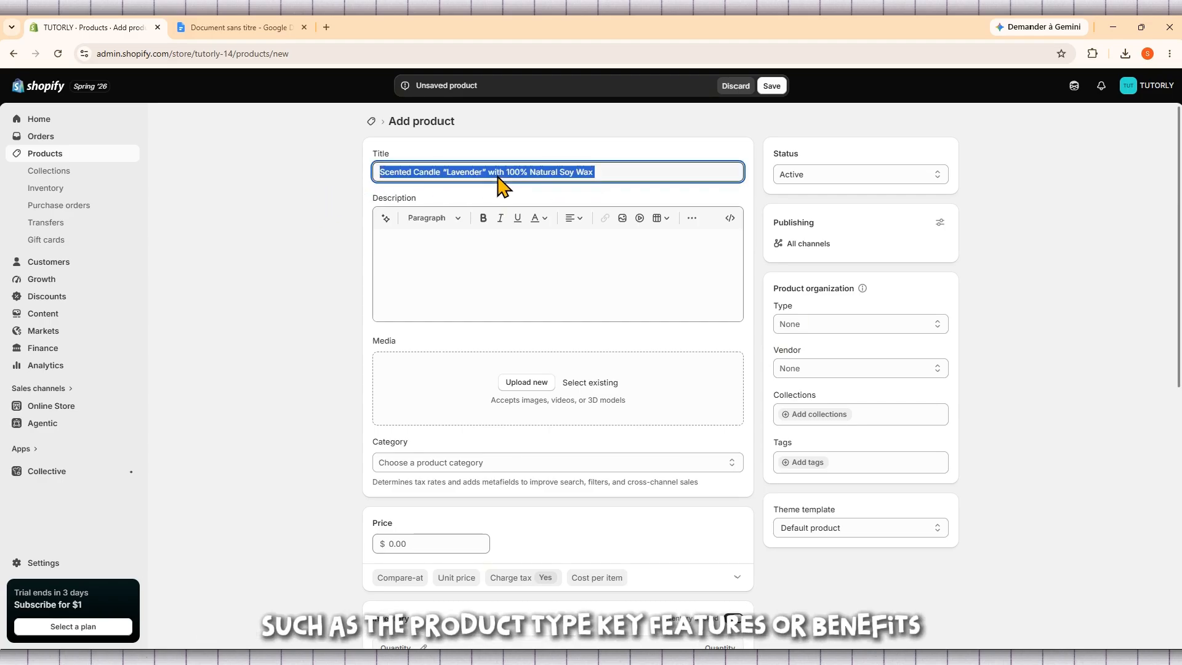
left_click(607, 173)
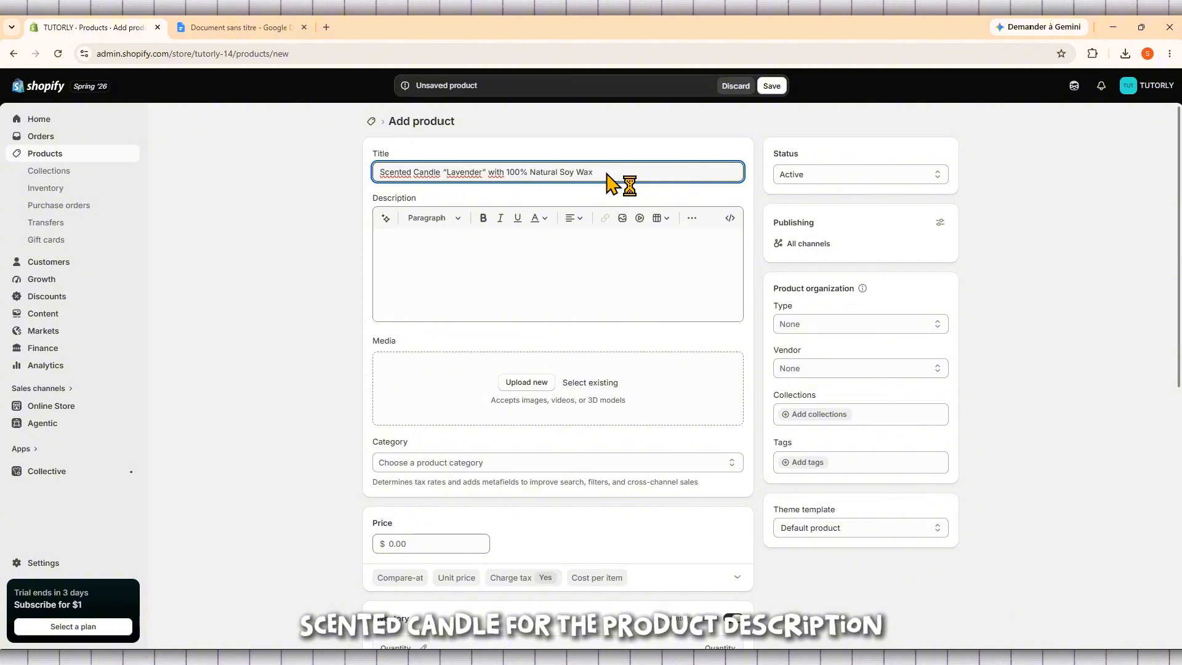
- Open the AI text generator for the product description and copy the lavender candle feature list from the Google Docs document
left_click(447, 257)
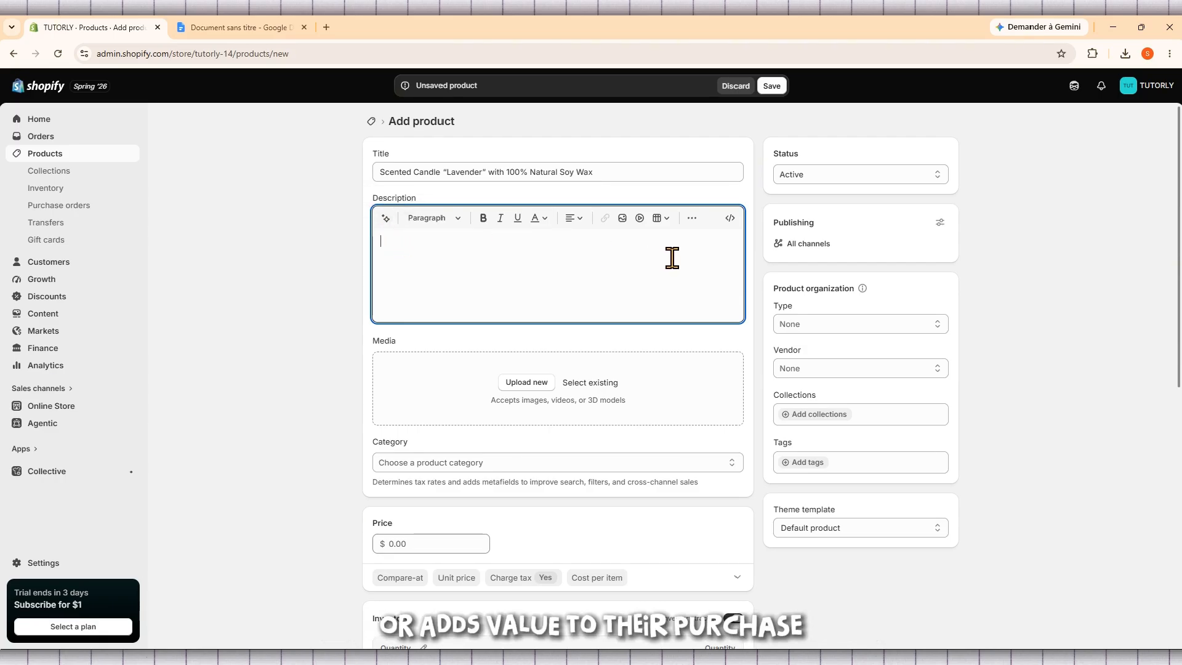
left_click(385, 220)
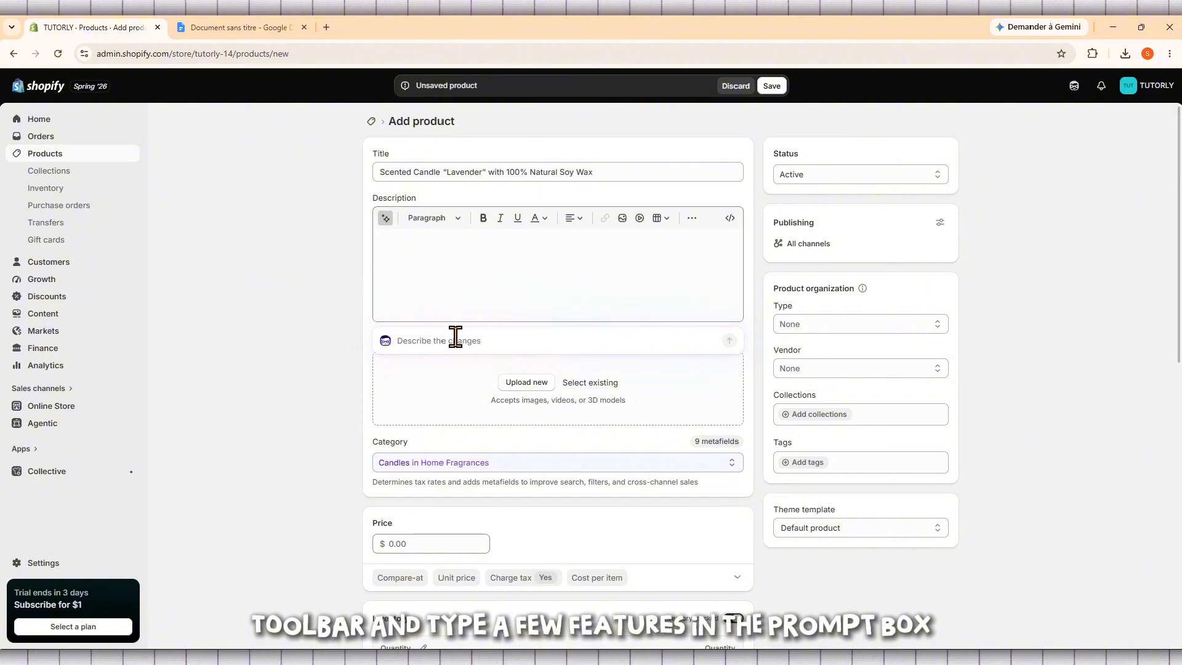
left_click(247, 24)
left_click_drag(709, 249, 372, 209)
key("ctrl+c")
right_click(481, 229)
left_click(526, 257)
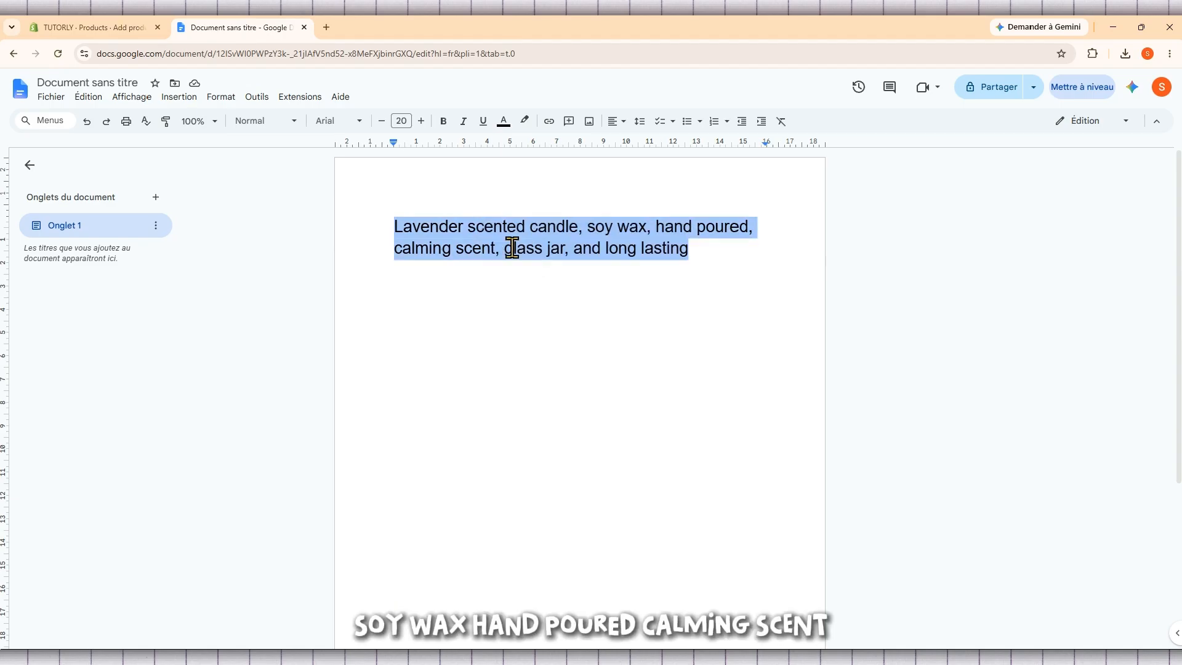
- Back in Shopify, generate the description from the prompt "Lavender scented candle, soy wax, hand poured, calming scent, glass jar, and long lasting" and review the text
left_click(104, 27)
left_click(458, 341)
key("ctrl+v")
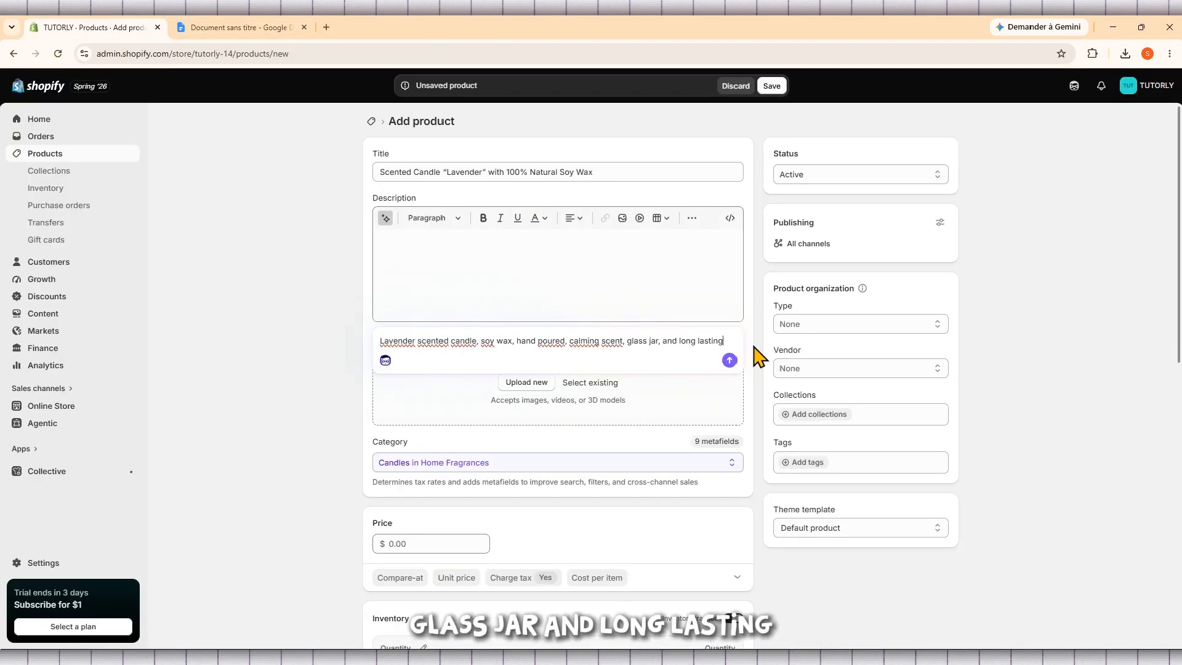
left_click(729, 360)
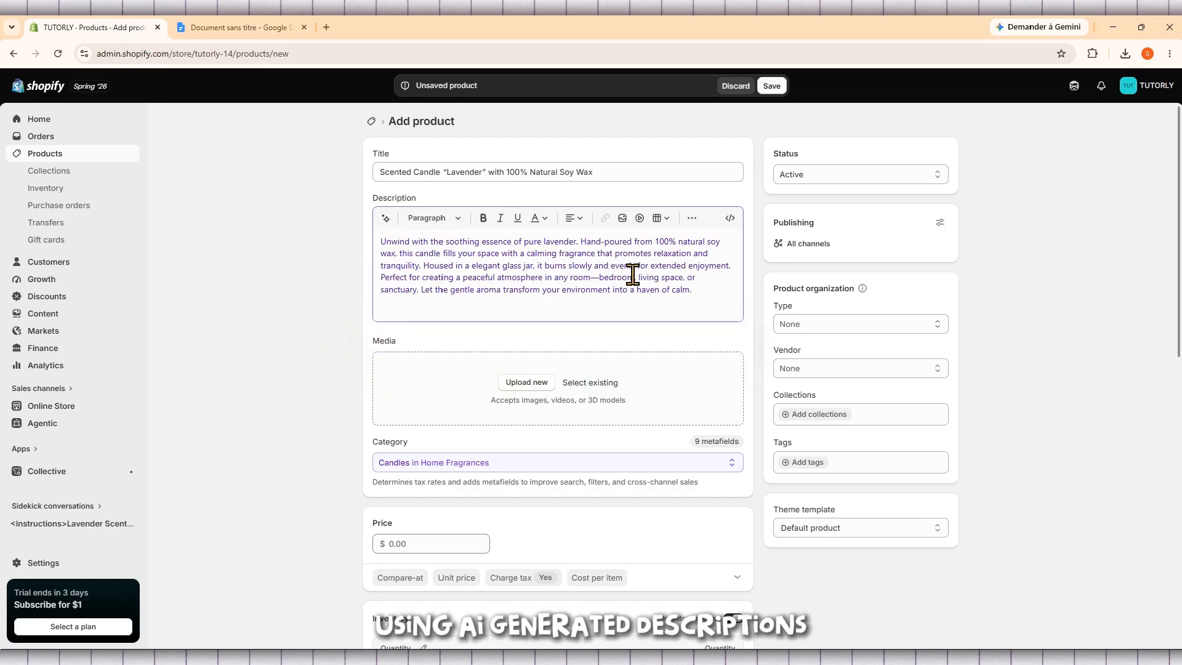
left_click(695, 293)
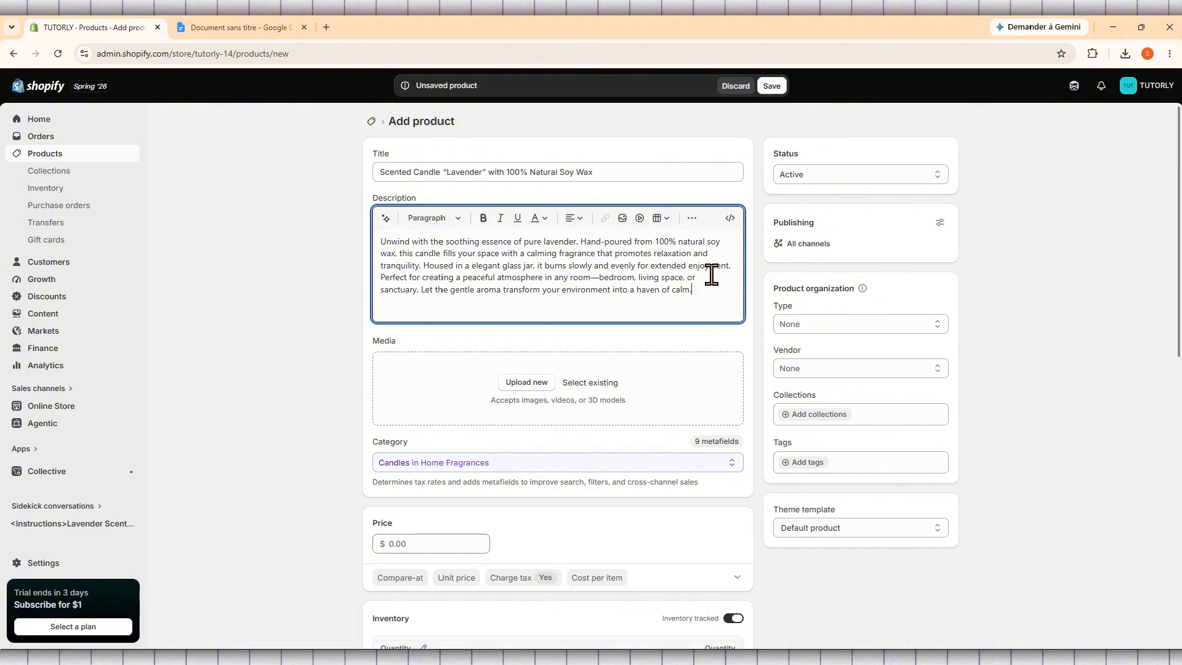
scroll(713, 271, "down", 1)
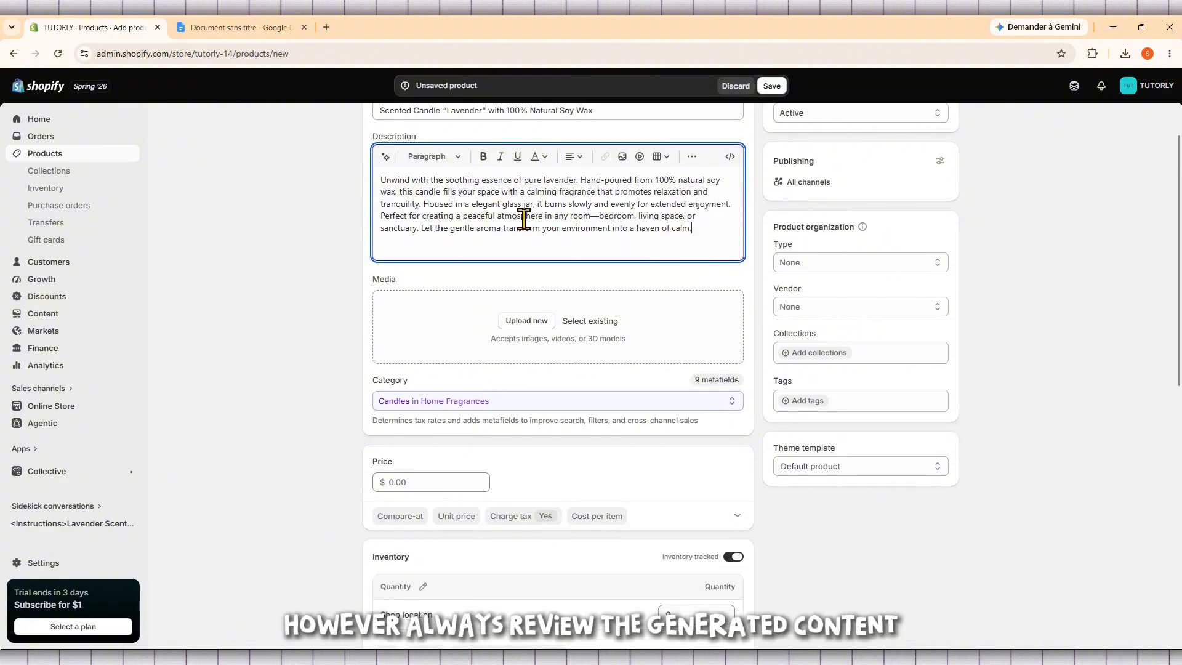
scroll(523, 219, "up", 1)
left_click_drag(378, 243, 702, 293)
left_click(703, 293)
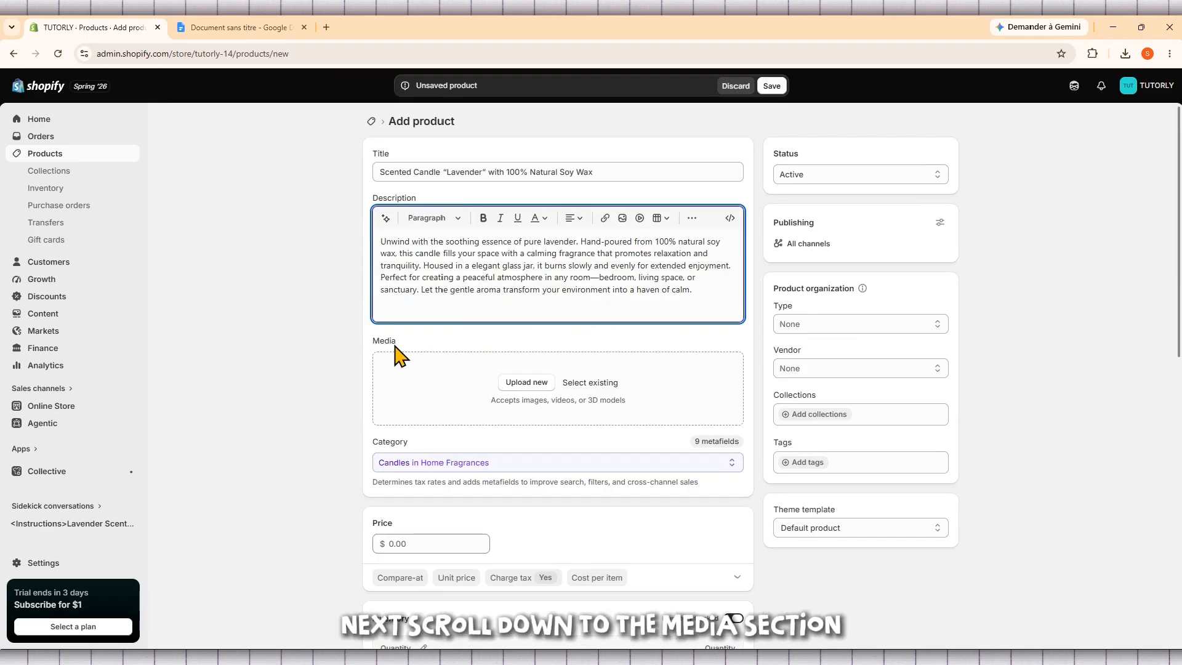
- Upload the photo of the candle in front of lavender flowers from the Downloads folder as product media
left_click_drag(400, 351, 382, 338)
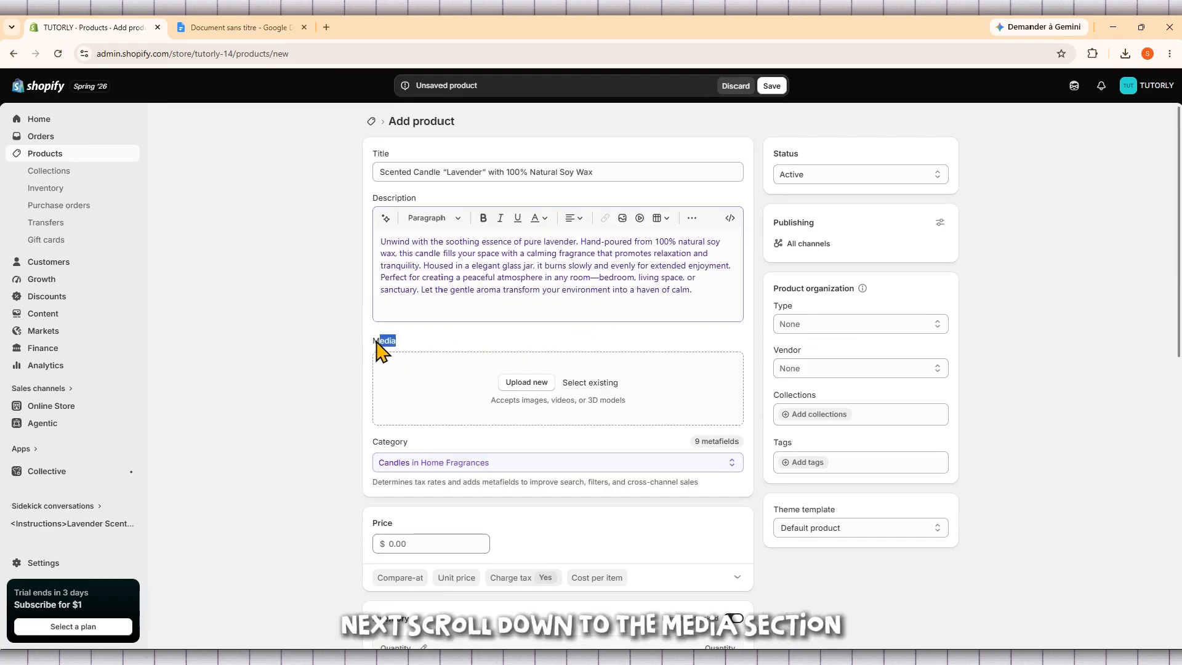
left_click(528, 384)
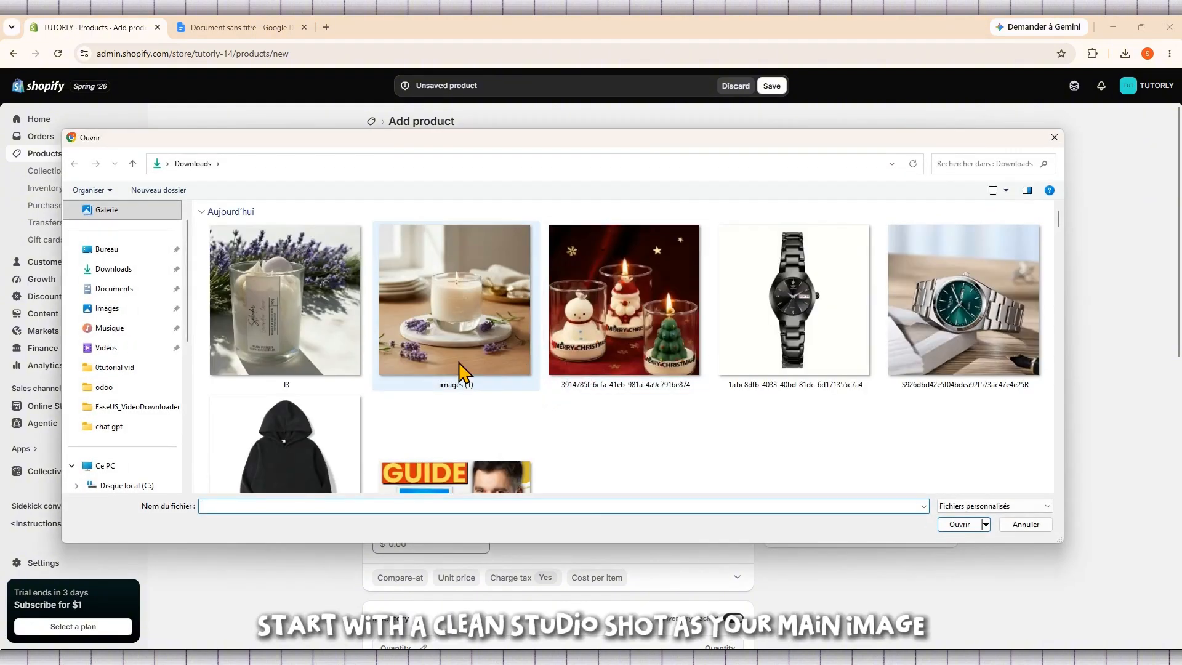
double_click(249, 329)
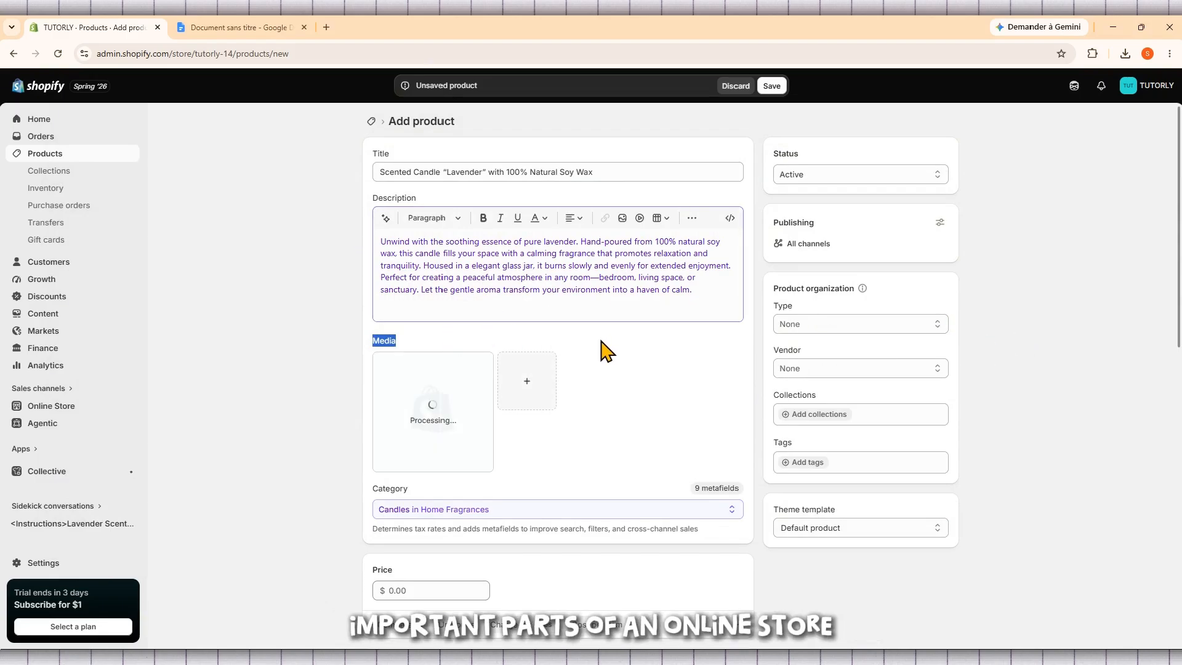
left_click(295, 337)
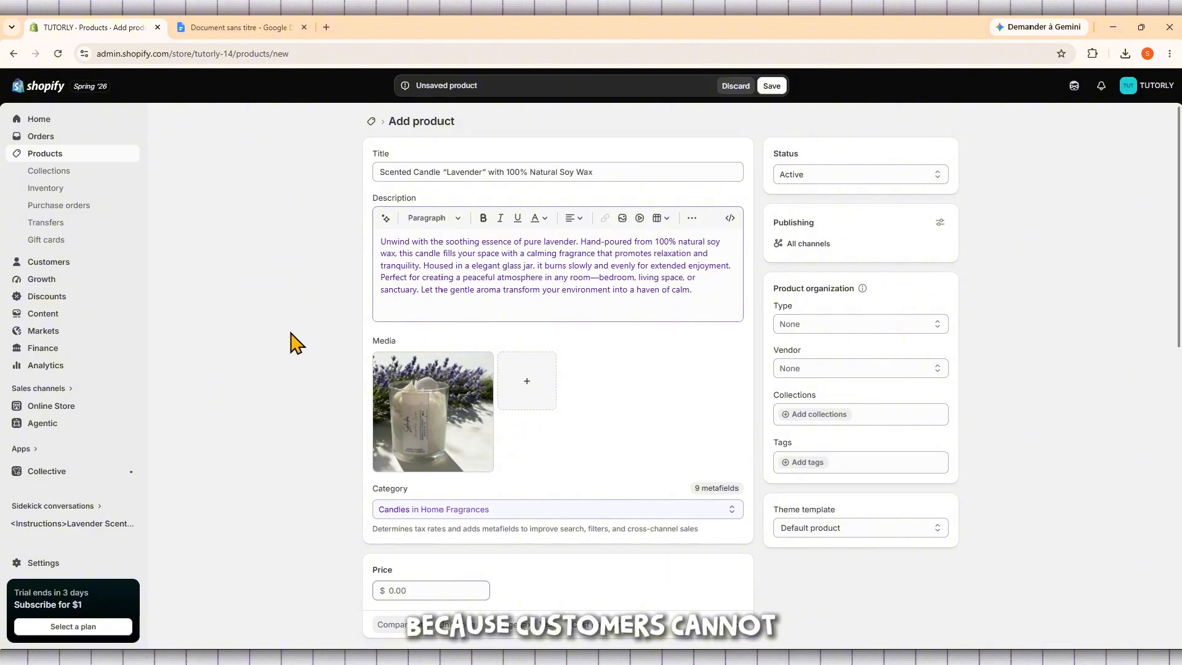
- Set the compare-at price to $50 and the selling price to $35
scroll(295, 325, "down", 2)
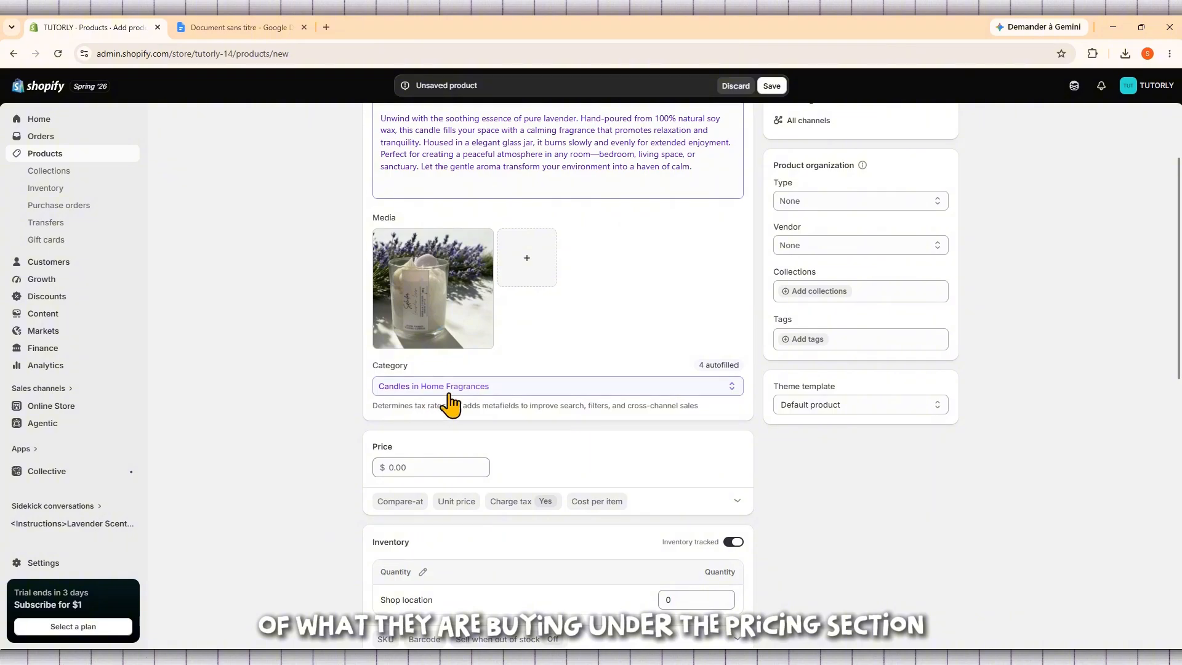
scroll(551, 425, "down", 2)
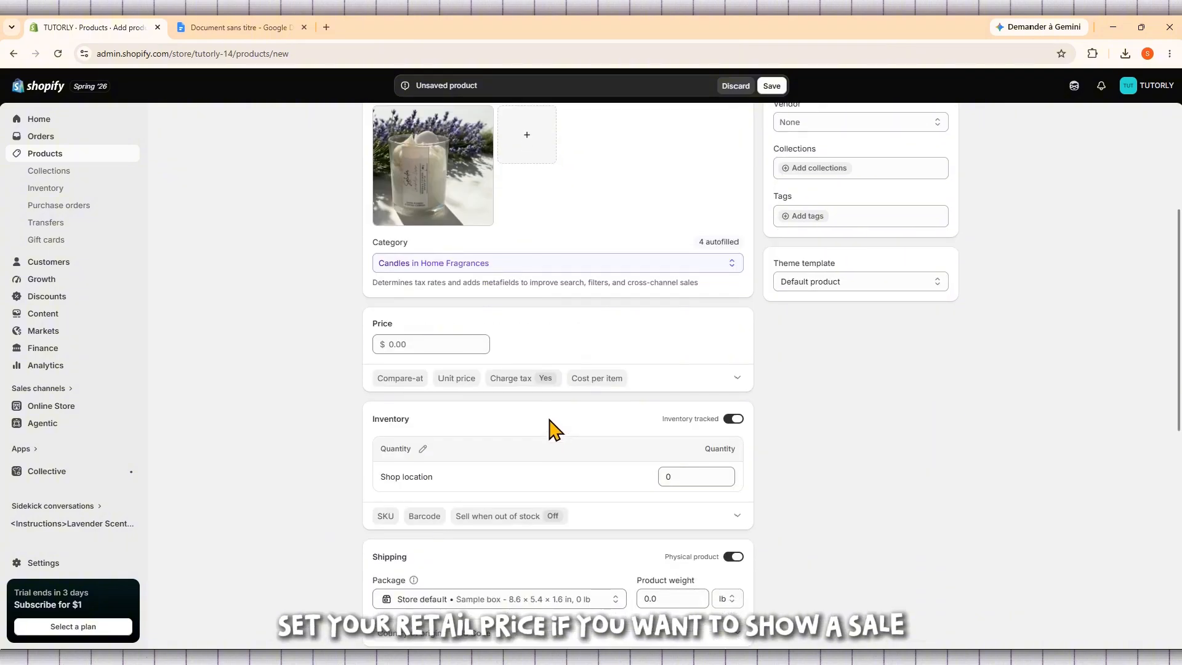
left_click(398, 380)
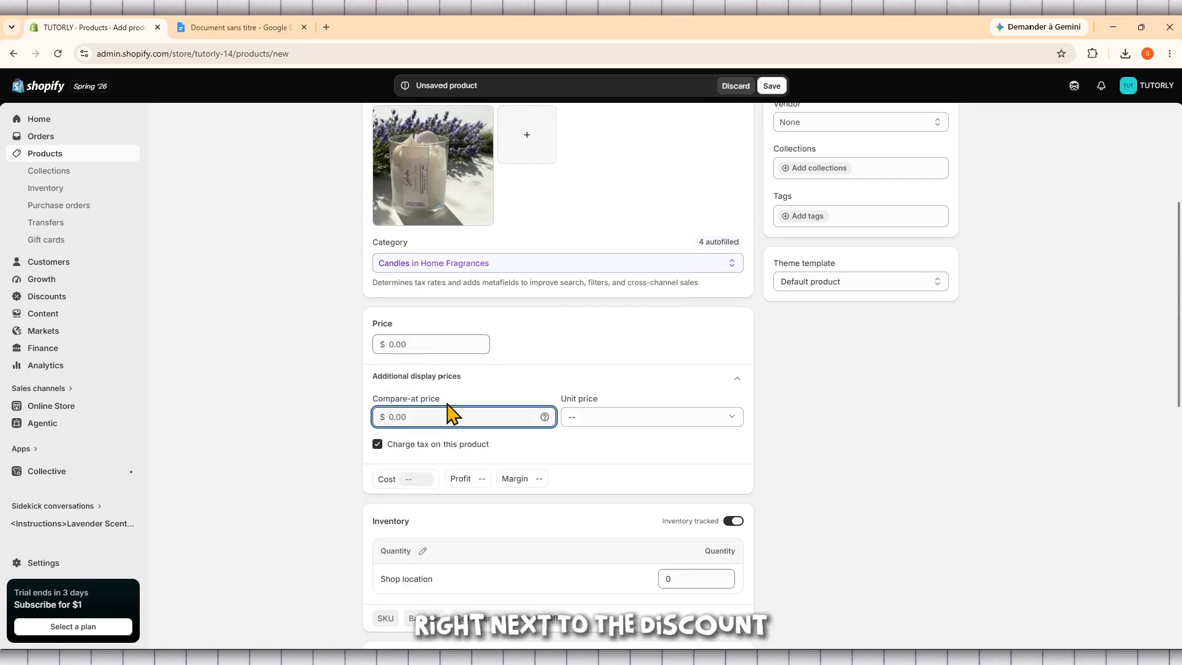
type("50")
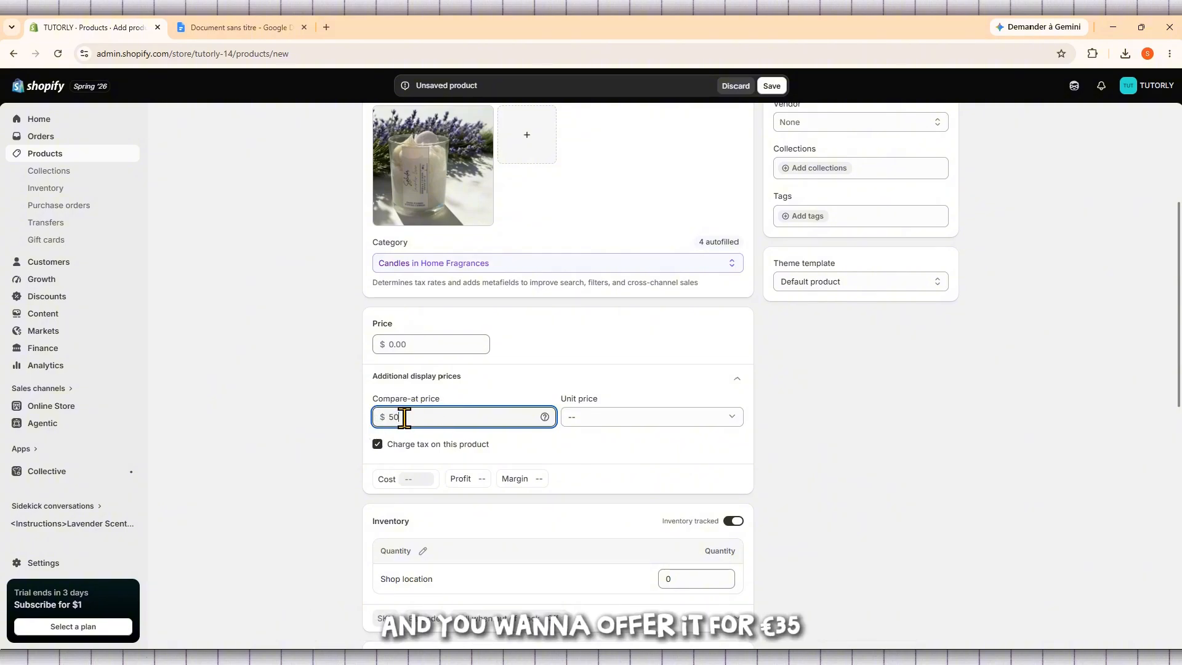
left_click(409, 344)
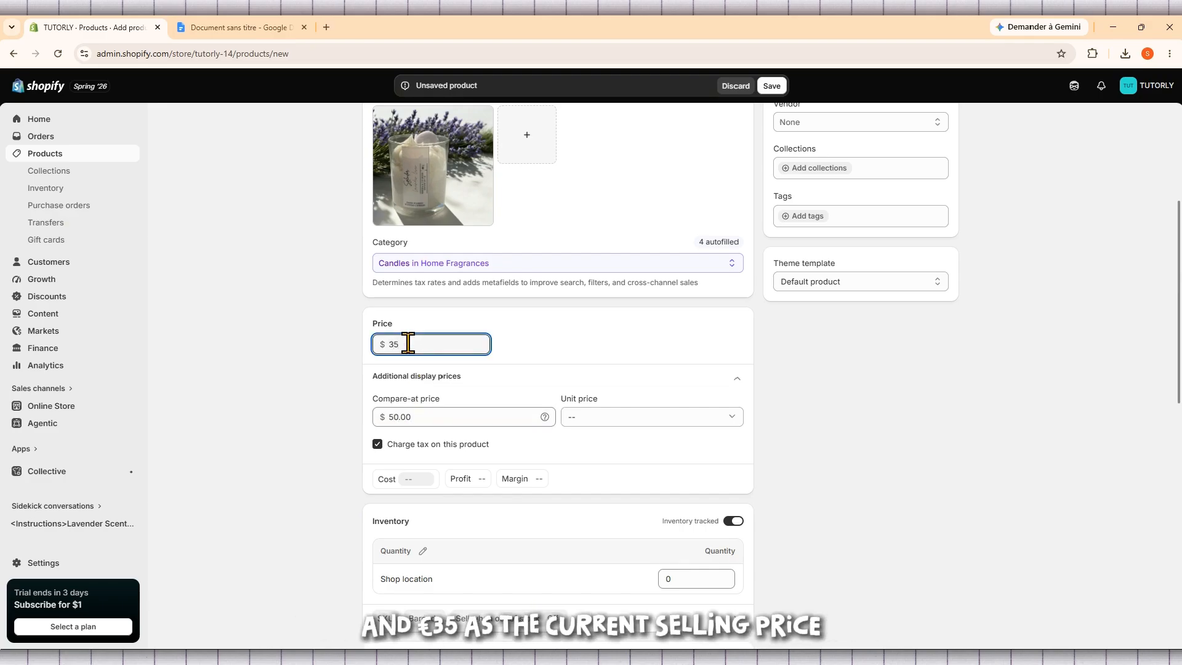
left_click(316, 408)
double_click(423, 347)
left_click(411, 328)
left_click_drag(441, 417, 373, 415)
left_click(451, 397)
left_click_drag(452, 398, 370, 401)
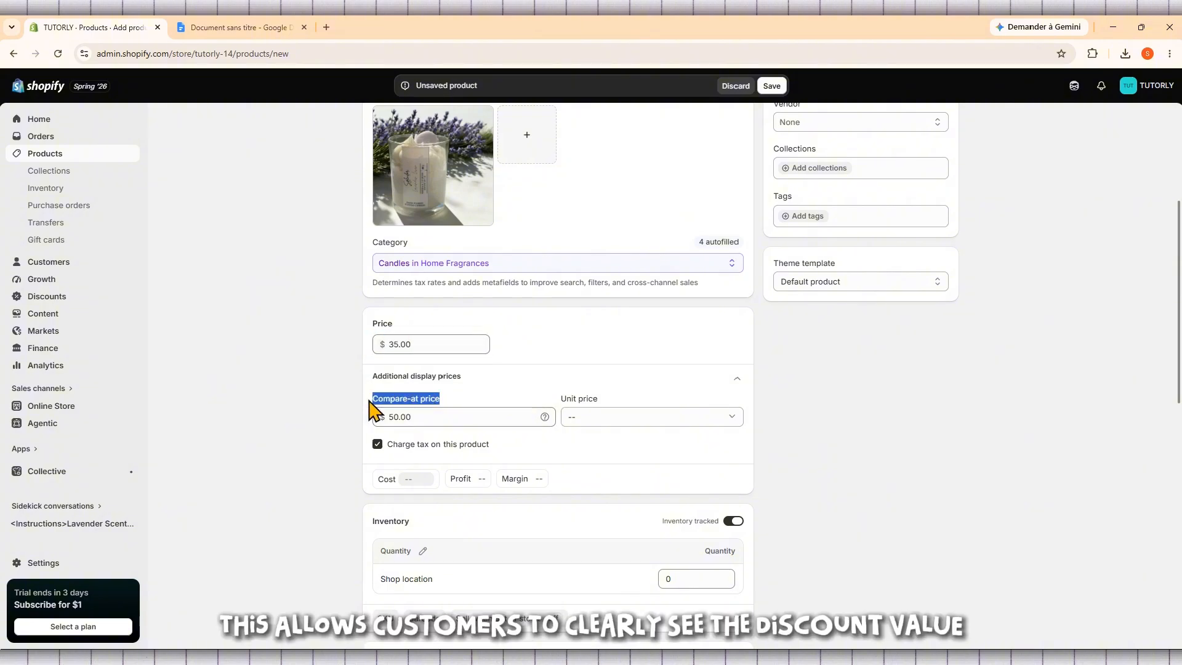
left_click(334, 400)
- Set the inventory quantity at the shop location to 25
scroll(309, 366, "down", 1)
scroll(312, 374, "down", 4)
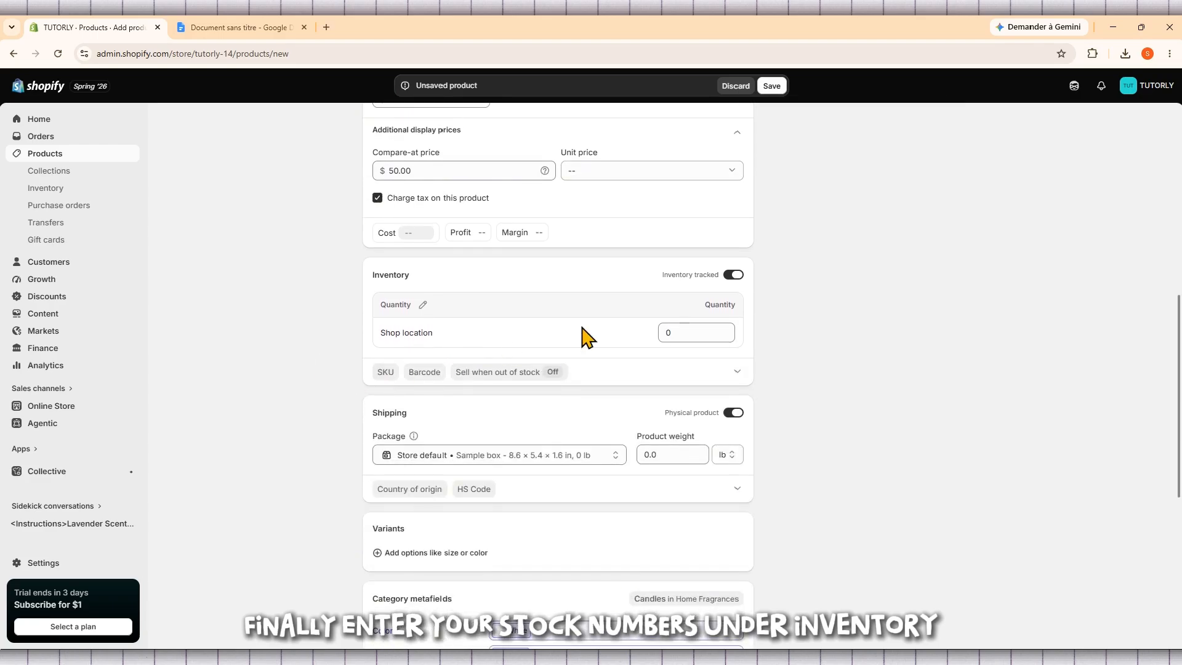
left_click(684, 333)
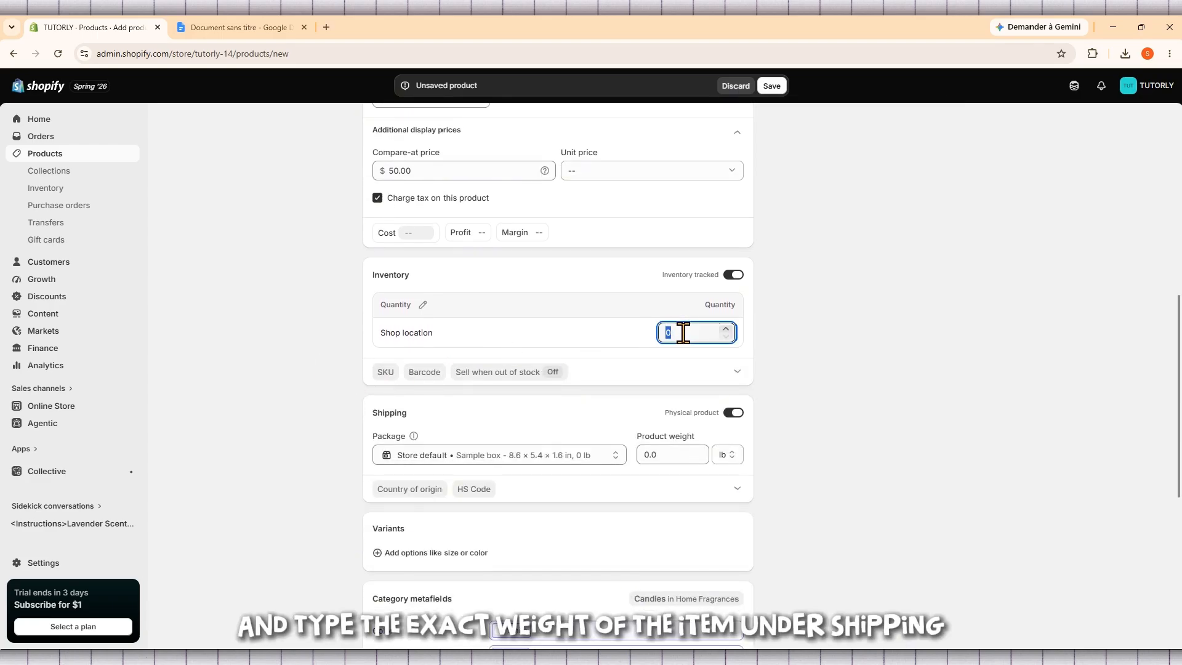
type("25")
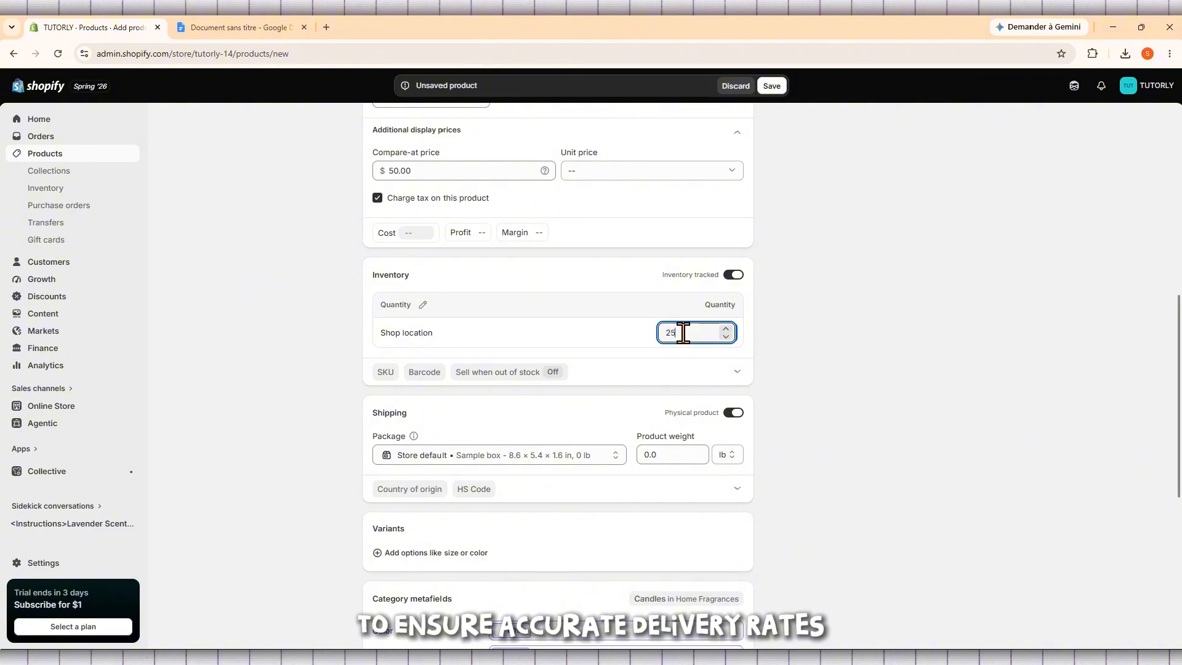
left_click(871, 348)
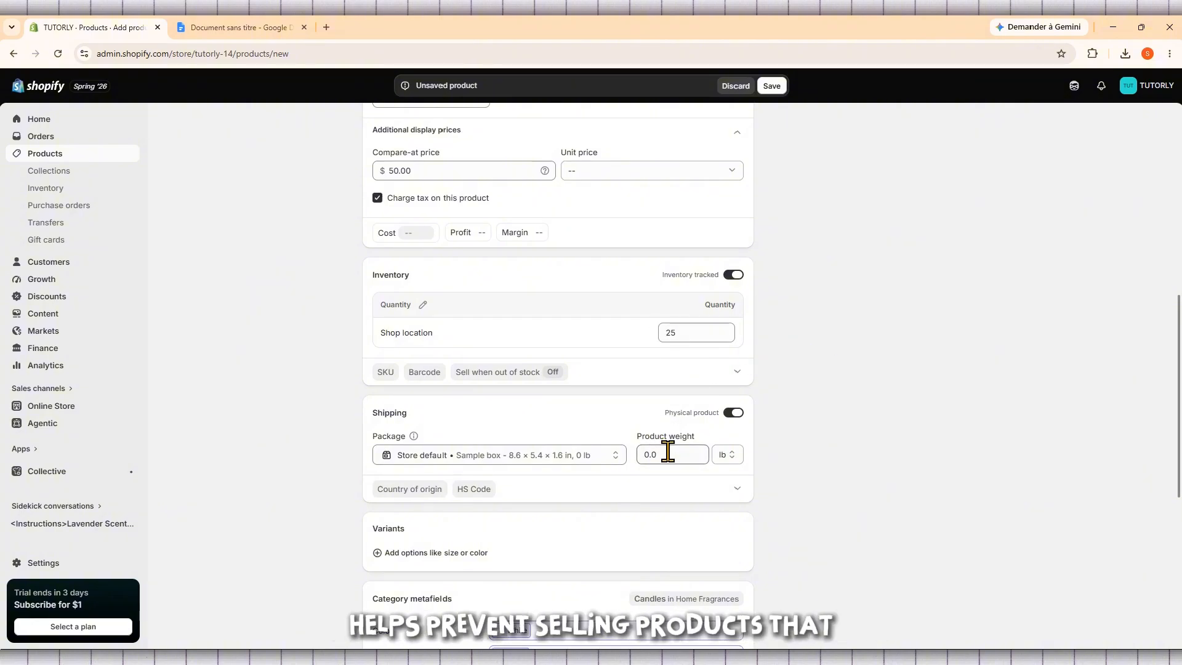
left_click_drag(421, 272, 356, 276)
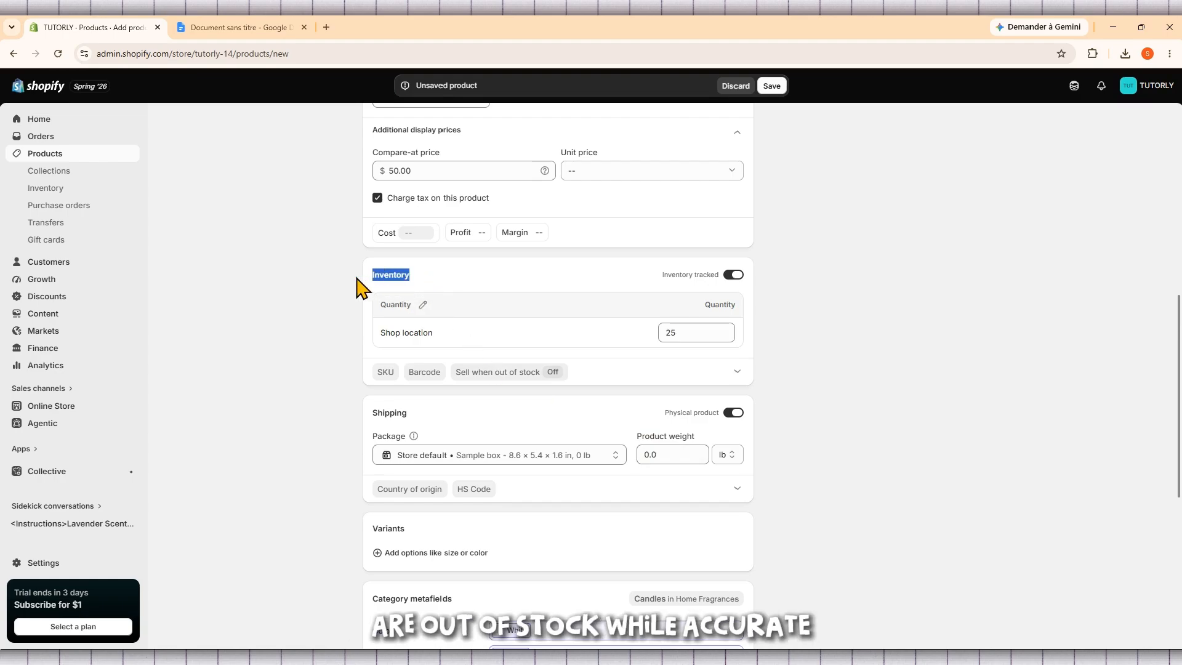
left_click(311, 296)
- Set the product weight to 0.5 lb and save the product
scroll(654, 336, "down", 1)
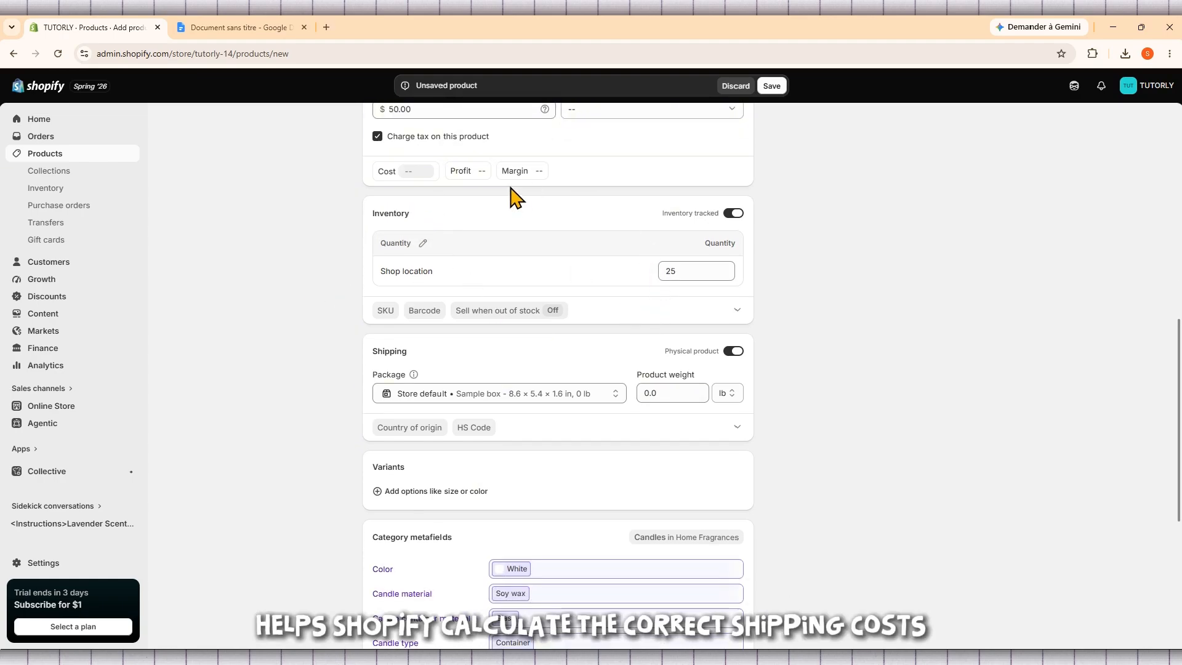
left_click_drag(703, 374, 647, 388)
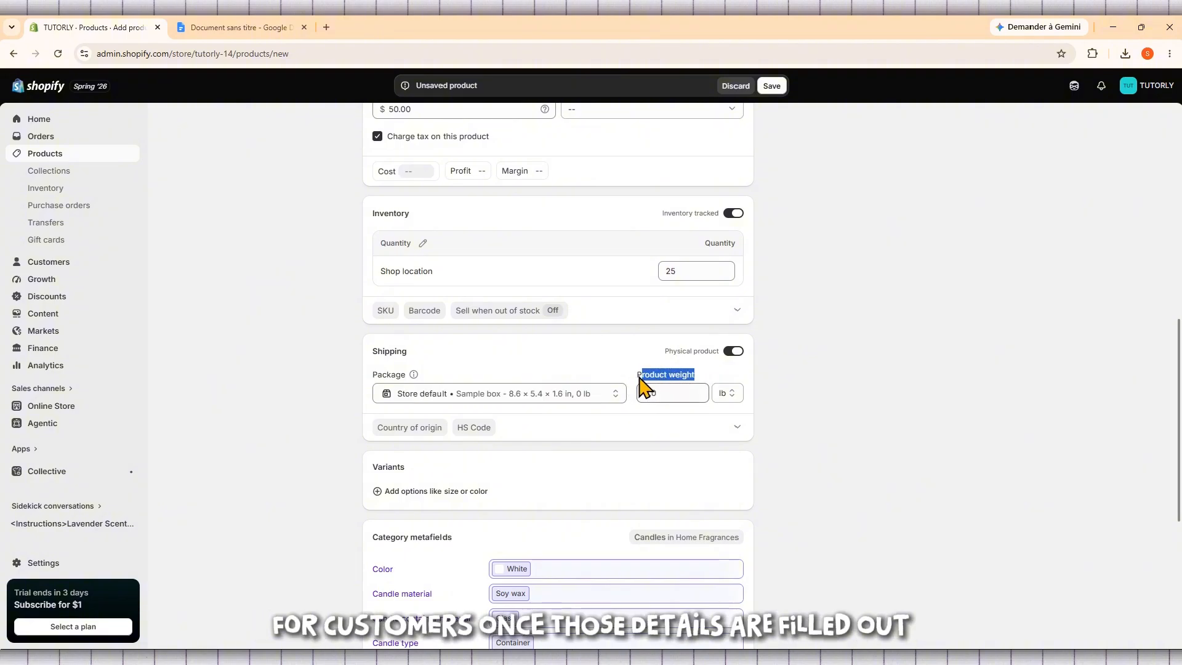
double_click(673, 392)
left_click(668, 393)
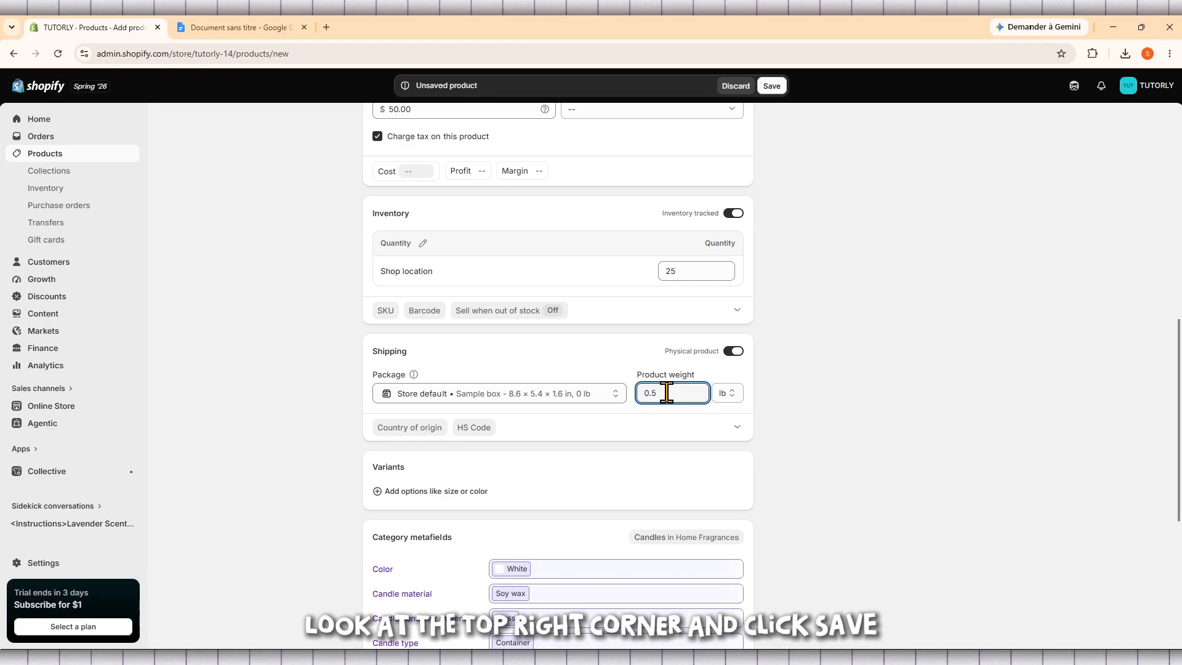
left_click(771, 87)
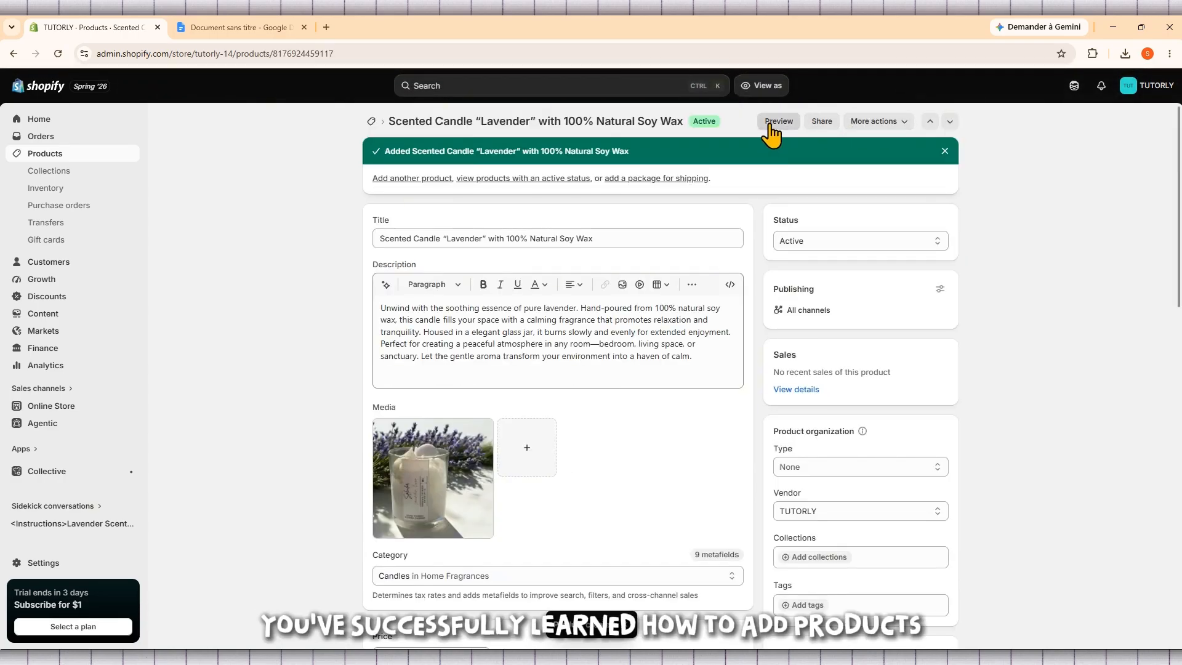
- Preview the saved candle's storefront page and check its title, prices and description
left_click(770, 126)
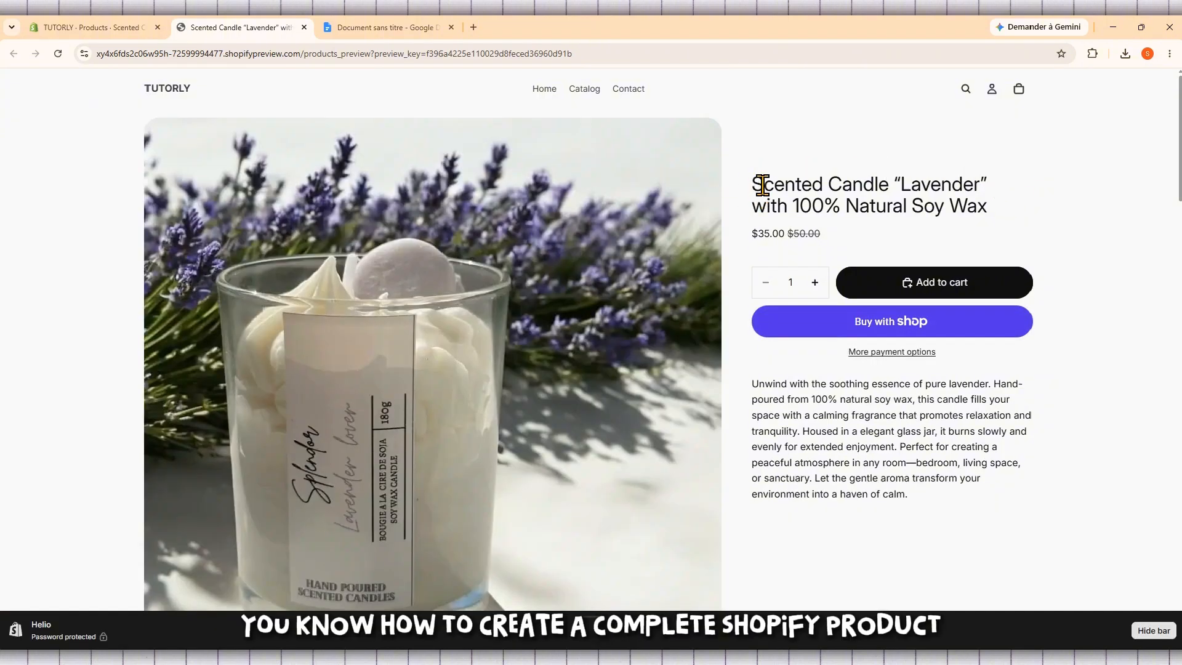
left_click_drag(755, 184, 1002, 221)
left_click(1039, 222)
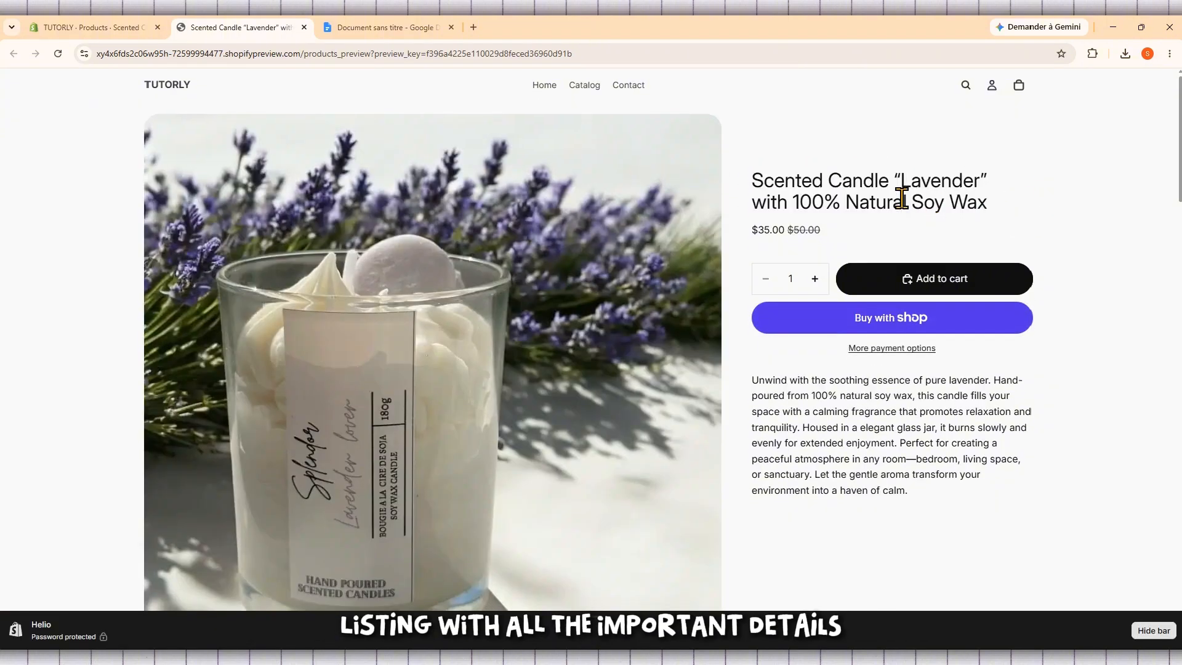
scroll(874, 185, "down", 1)
left_click_drag(843, 168, 742, 168)
left_click(836, 166)
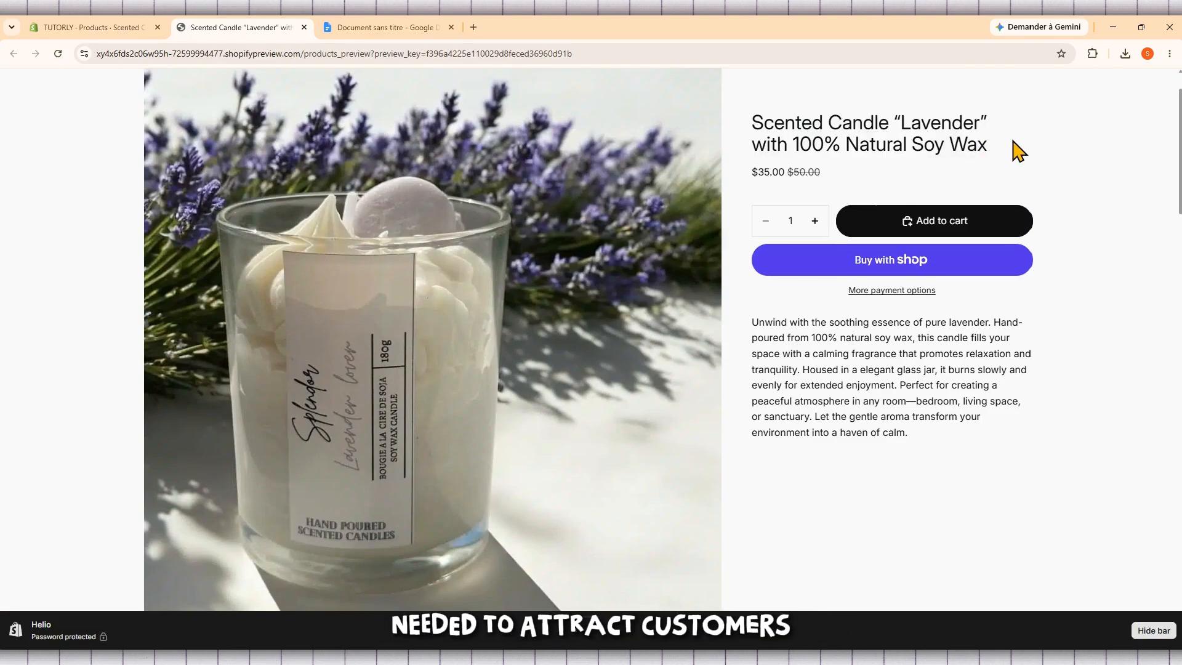
scroll(1012, 141, "down", 1)
scroll(1017, 149, "up", 1)
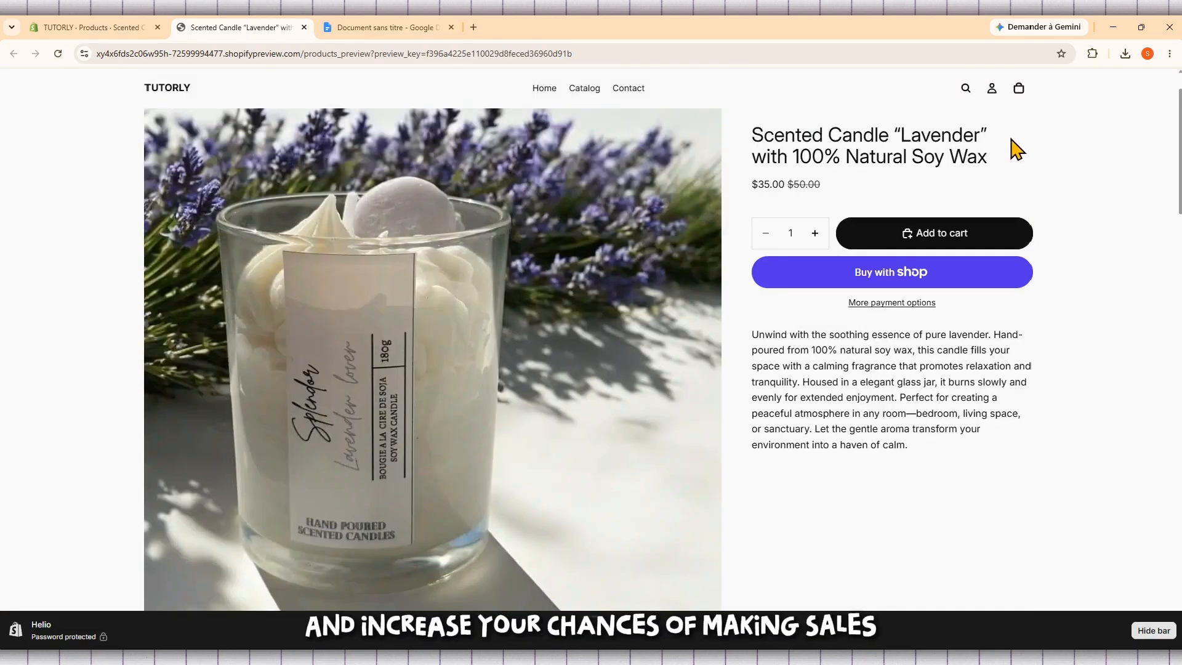